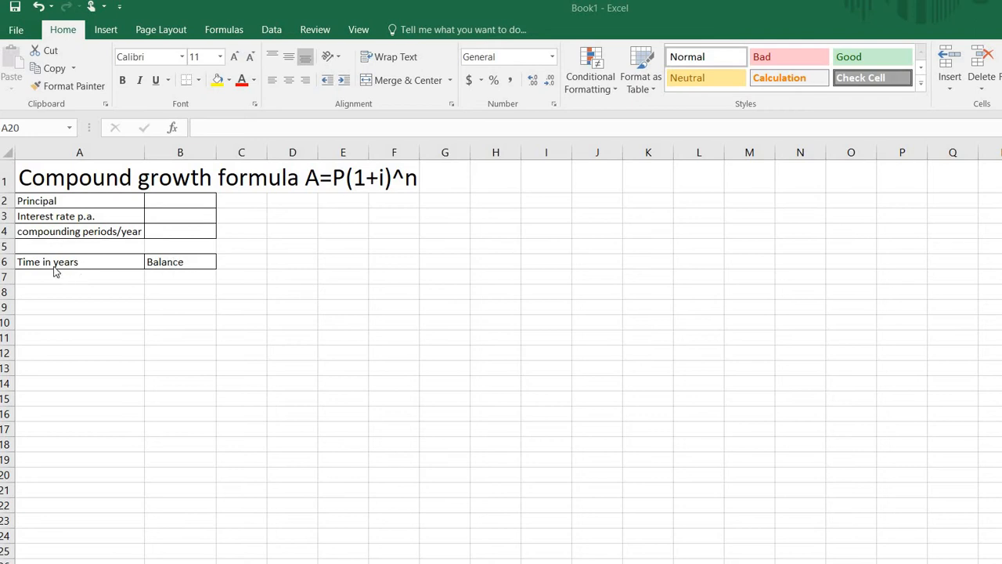
Step: Enter 1 and 2 in A7 and A8, and extend the series down the Time in years column
click(85, 275)
click(90, 277)
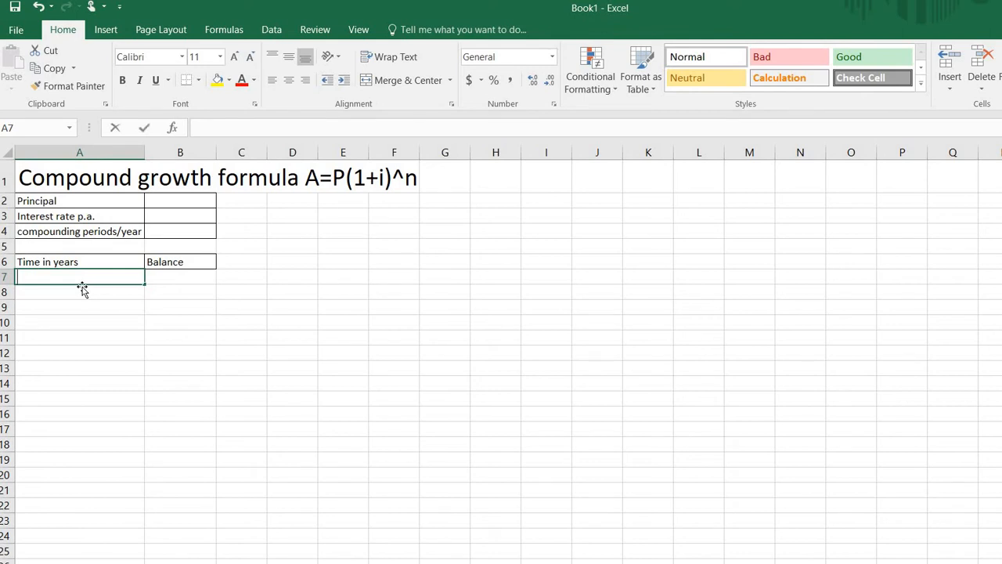
text(1)
key(Return)
text(2)
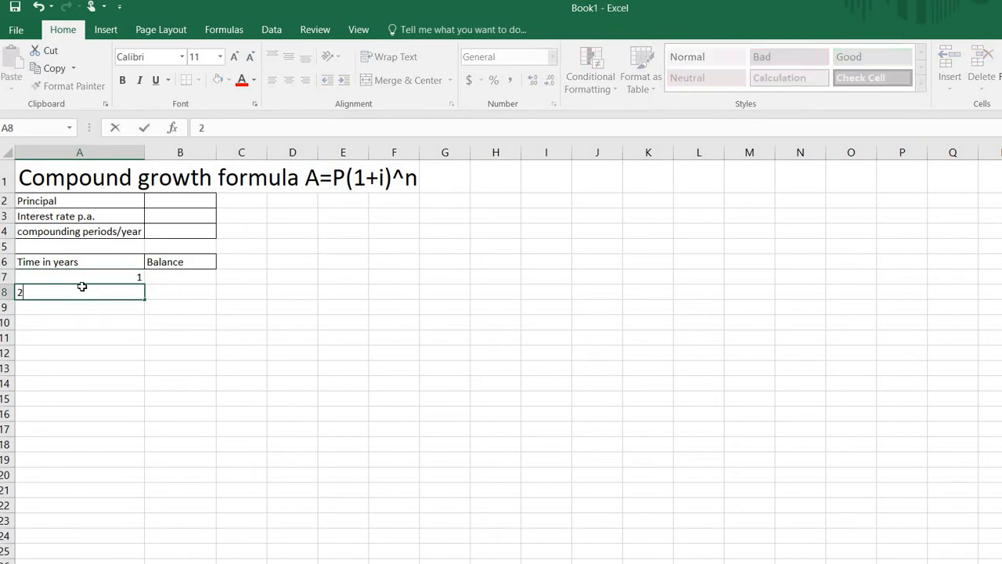
key(Return)
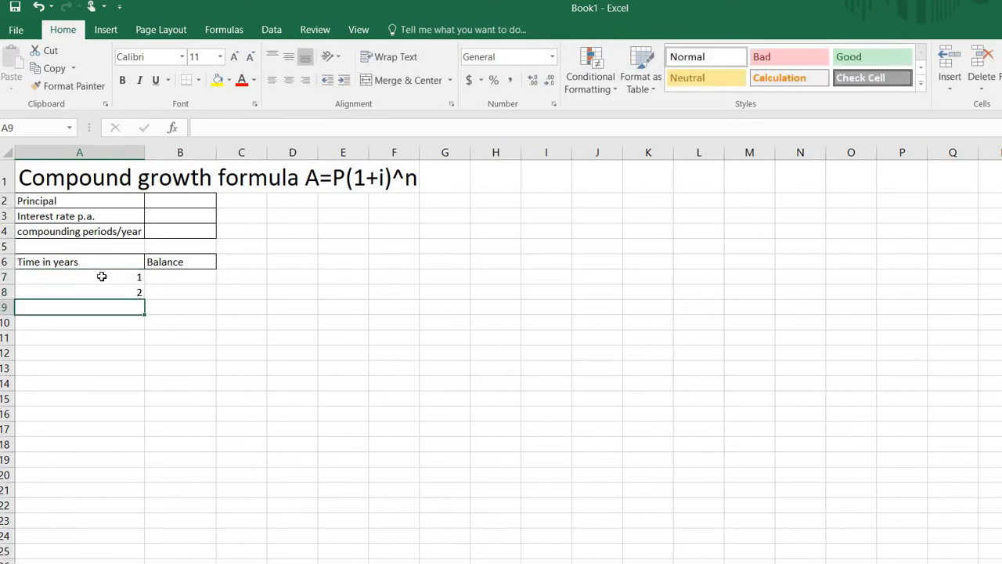
drag(102, 279, 115, 294)
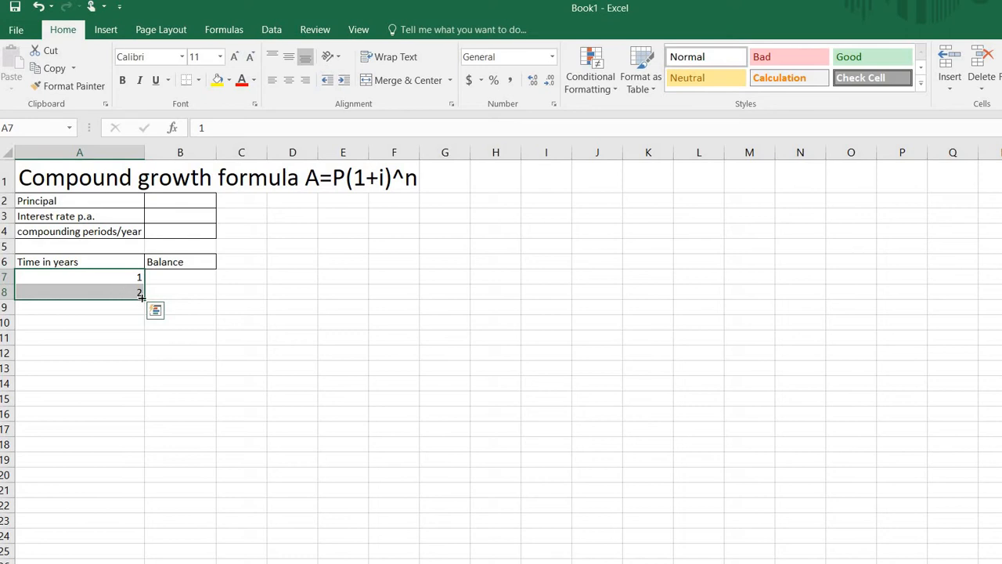
drag(142, 296, 141, 557)
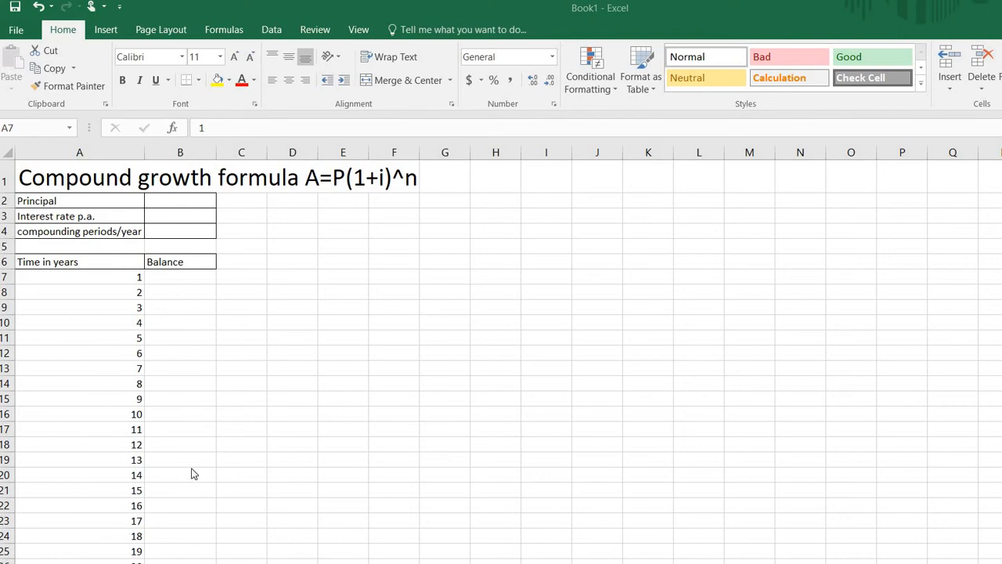
Step: Begin the year 1 balance formula in B7 as =$B$2*(1+$B$3/$B$4), using absolute references to principal, rate and compounding periods
click(174, 278)
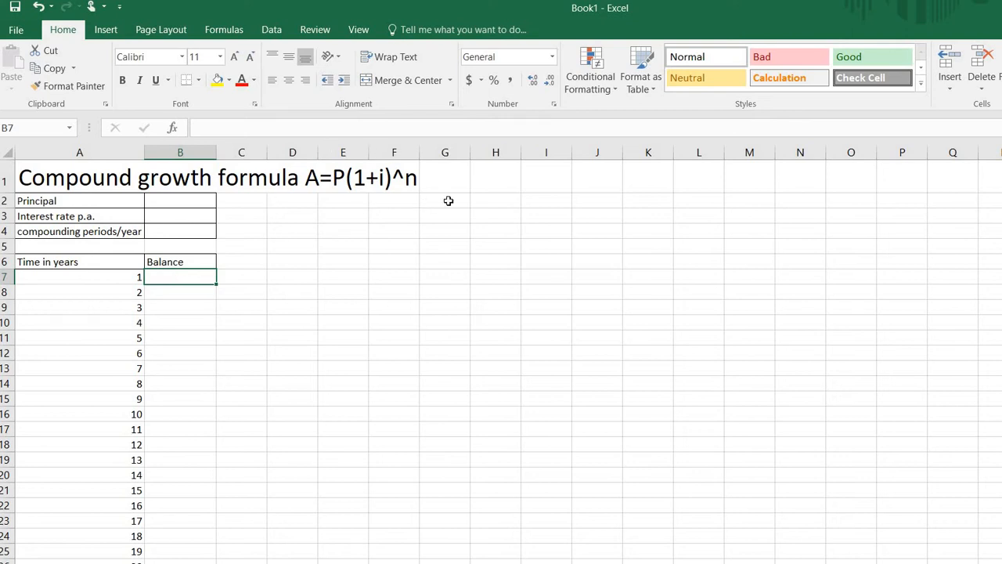
text(=)
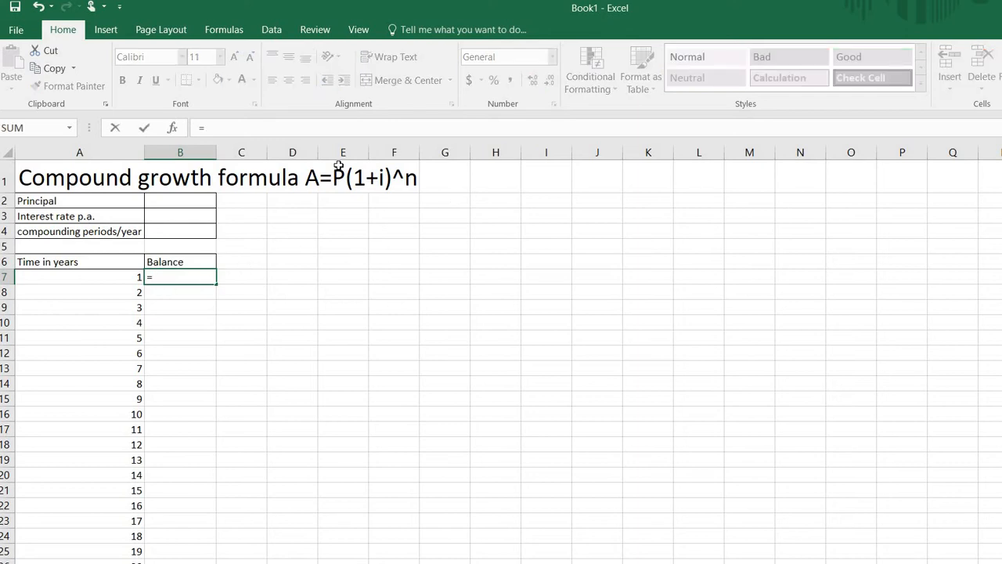
click(169, 202)
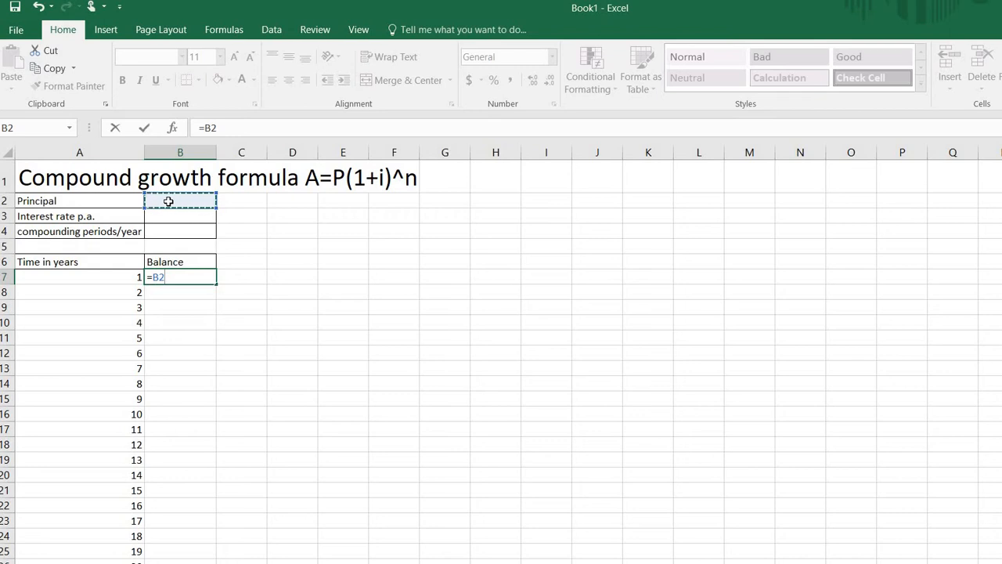
key(F4)
text(*(1+)
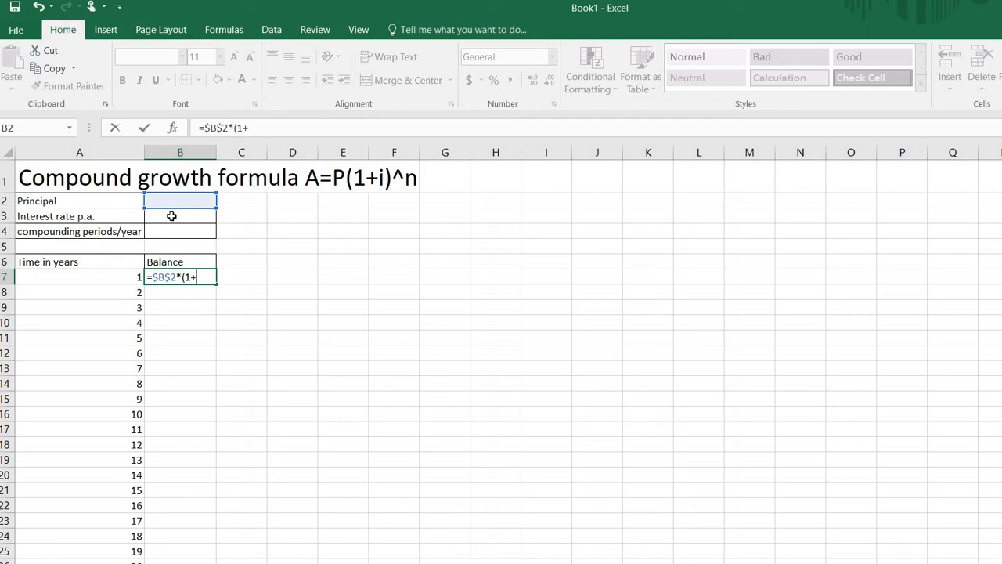
click(173, 215)
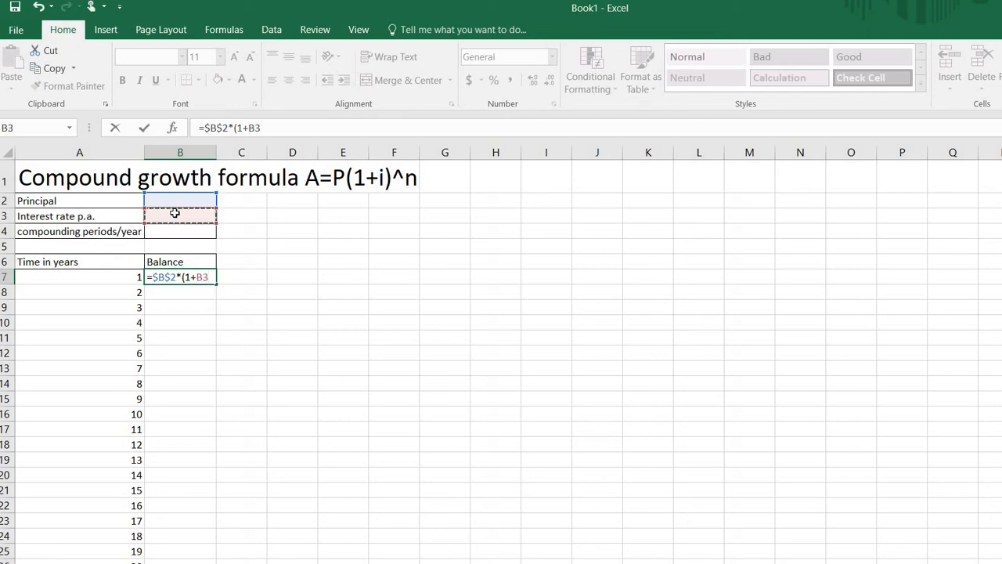
key(F4)
text(/)
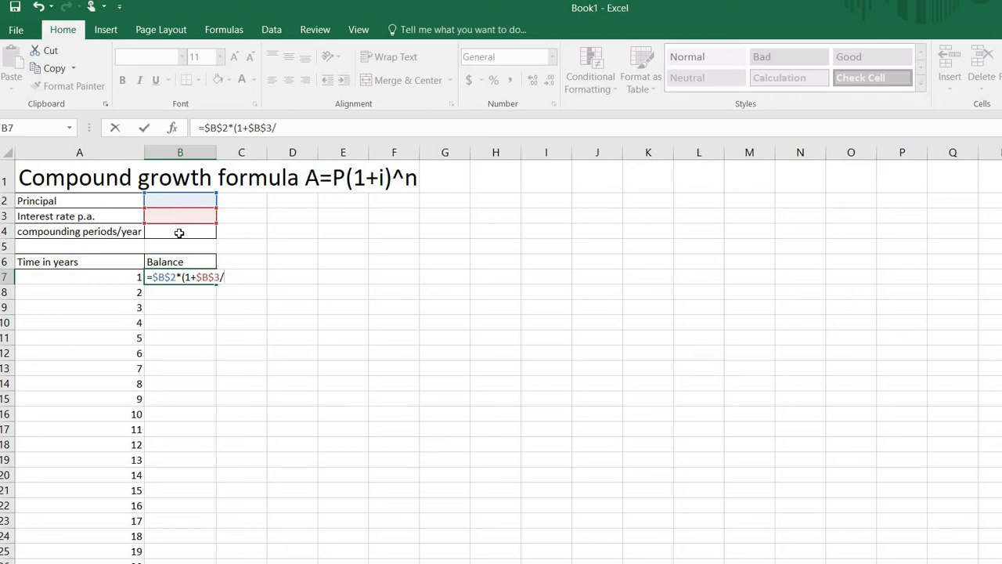
click(179, 232)
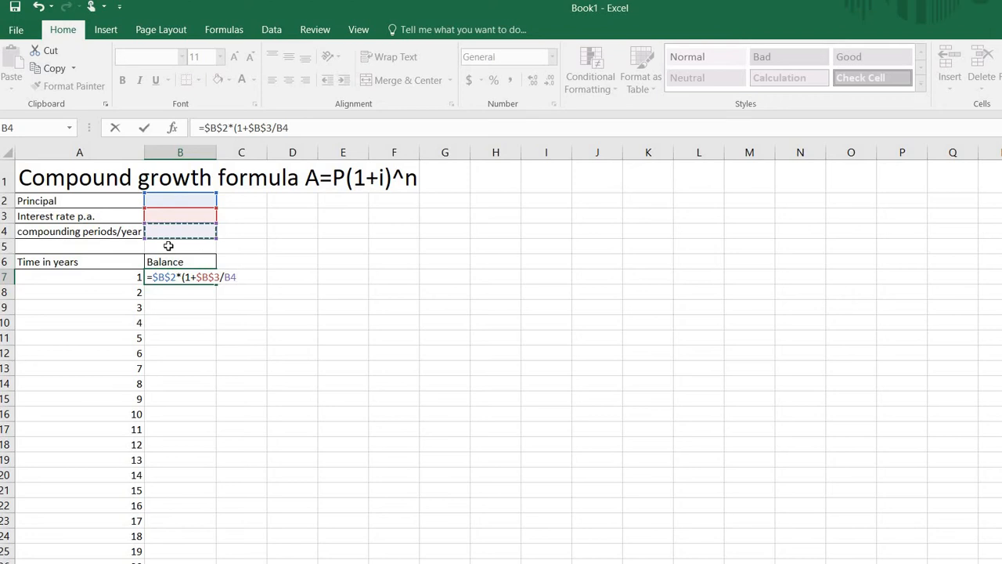
key(F4)
text())
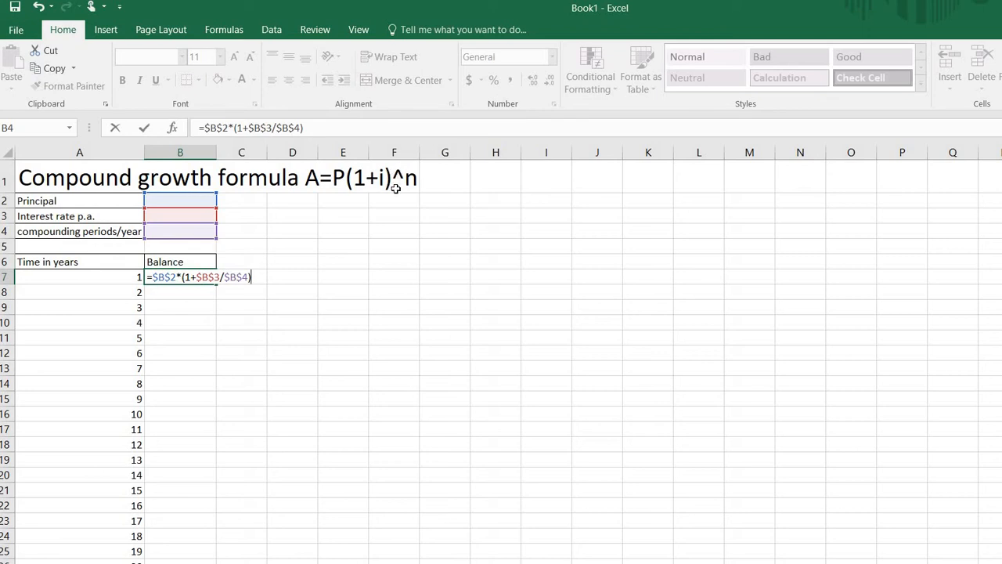
Step: Complete the B7 formula with the exponent ^(A7*$B$4), keeping the year reference relative and the compounding periods absolute
text(^)
text(()
click(97, 279)
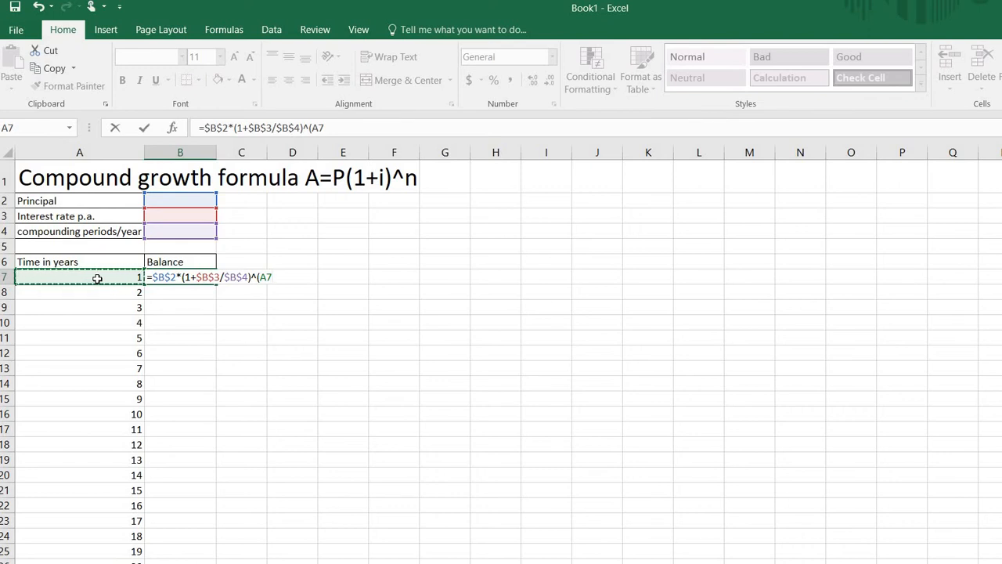
text(*)
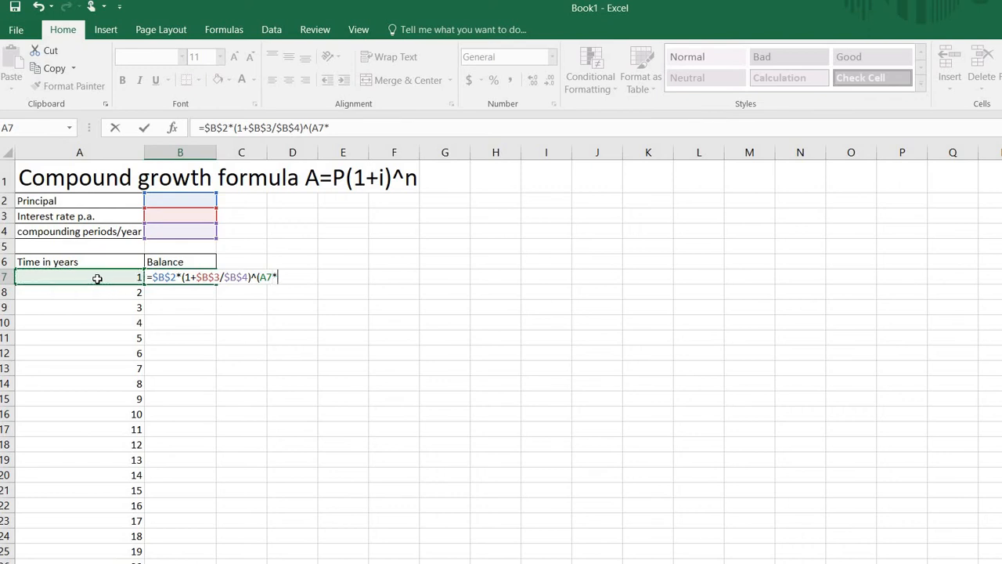
click(167, 232)
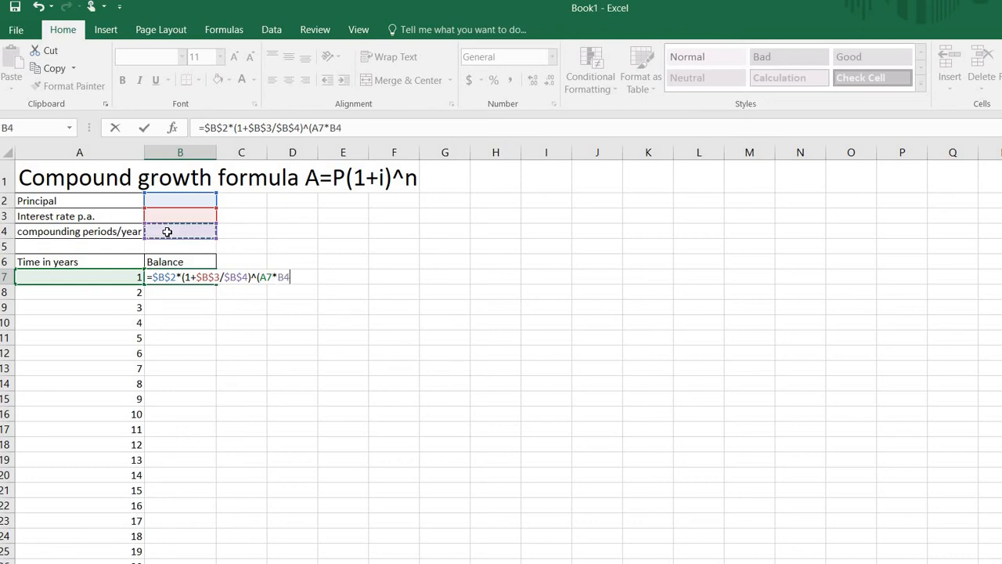
key(F4)
text())
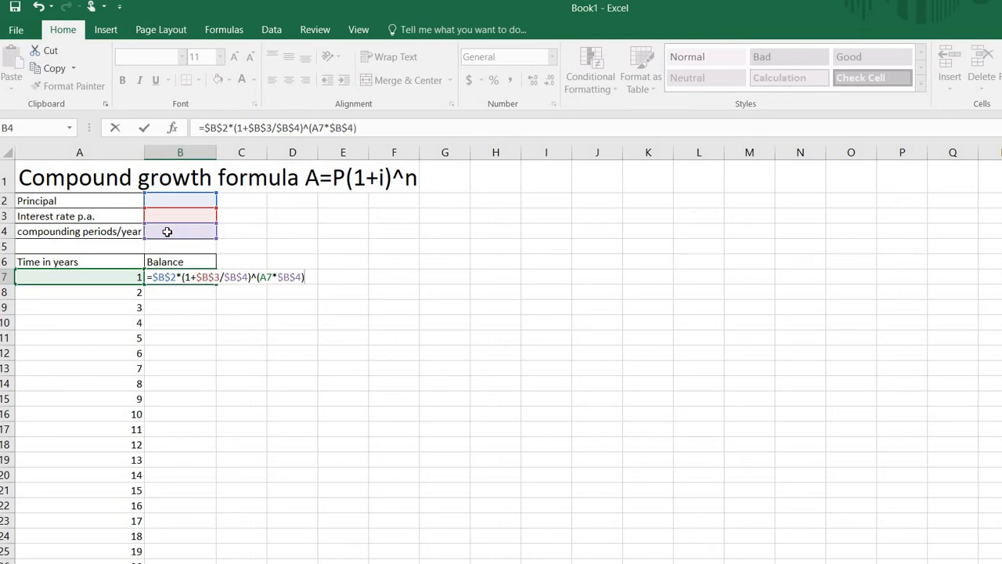
key(Return)
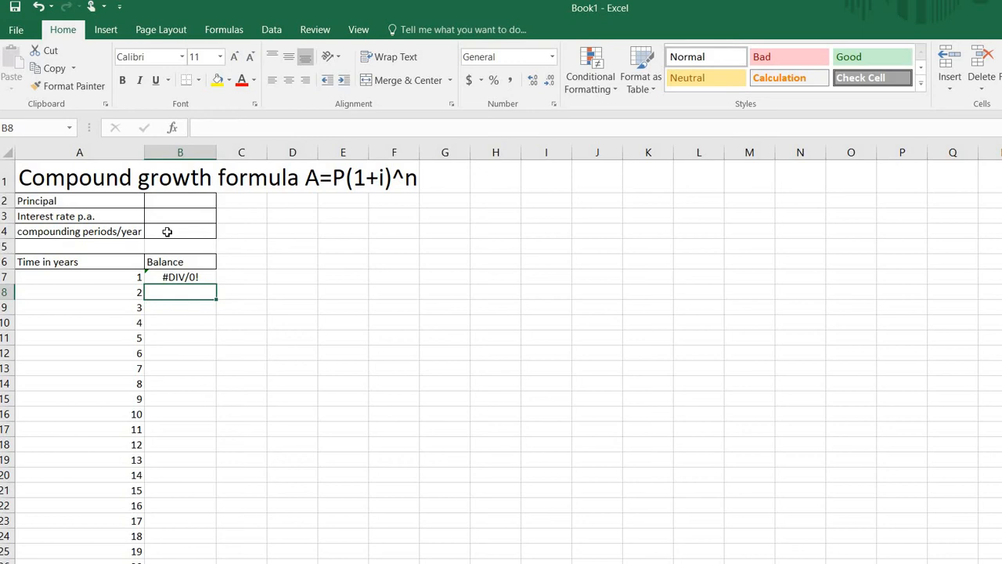
Step: Fill in the loan inputs in B2:B4: principal 4000, interest rate 3.2% and 12 compounding periods per year
click(19, 562)
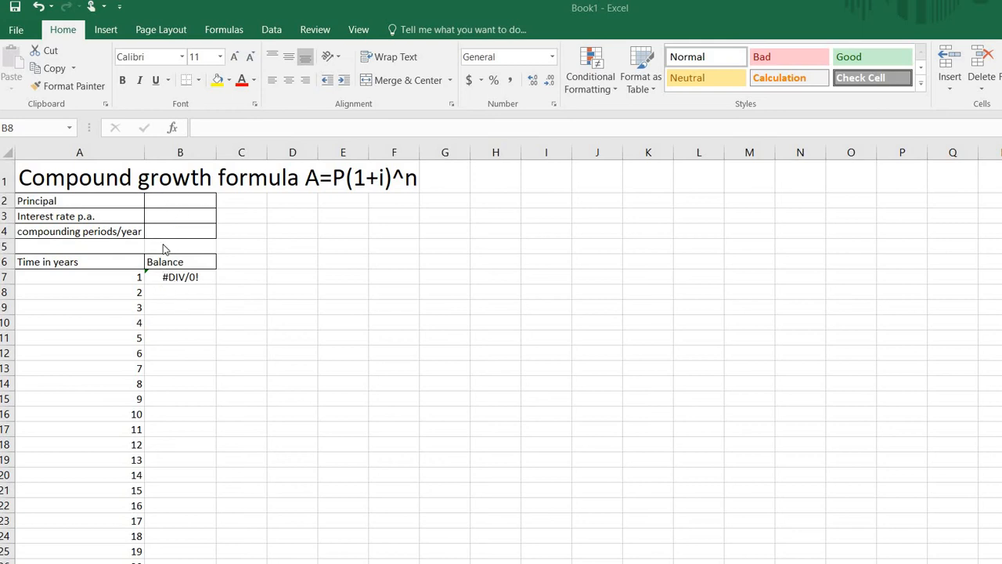
click(175, 201)
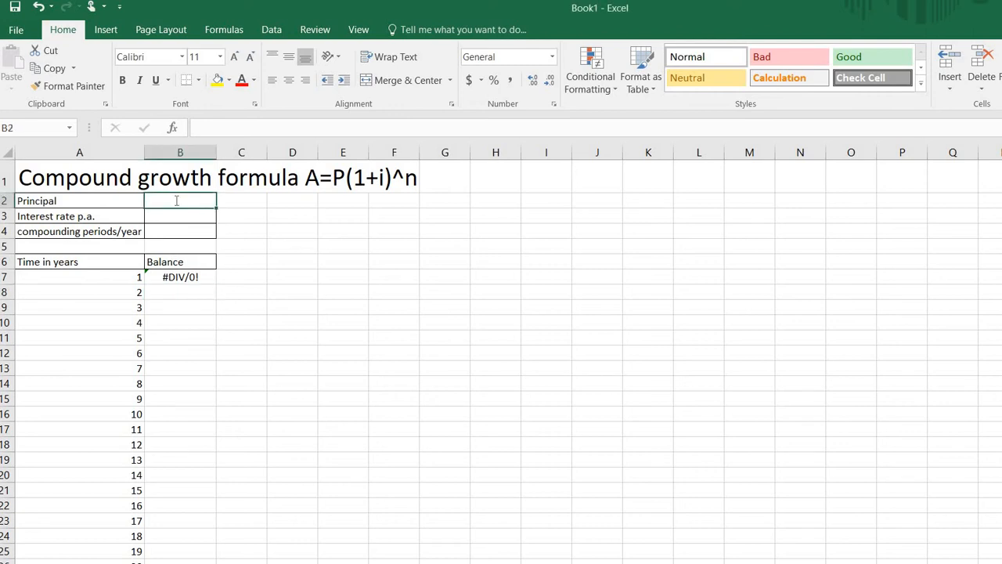
text(4000)
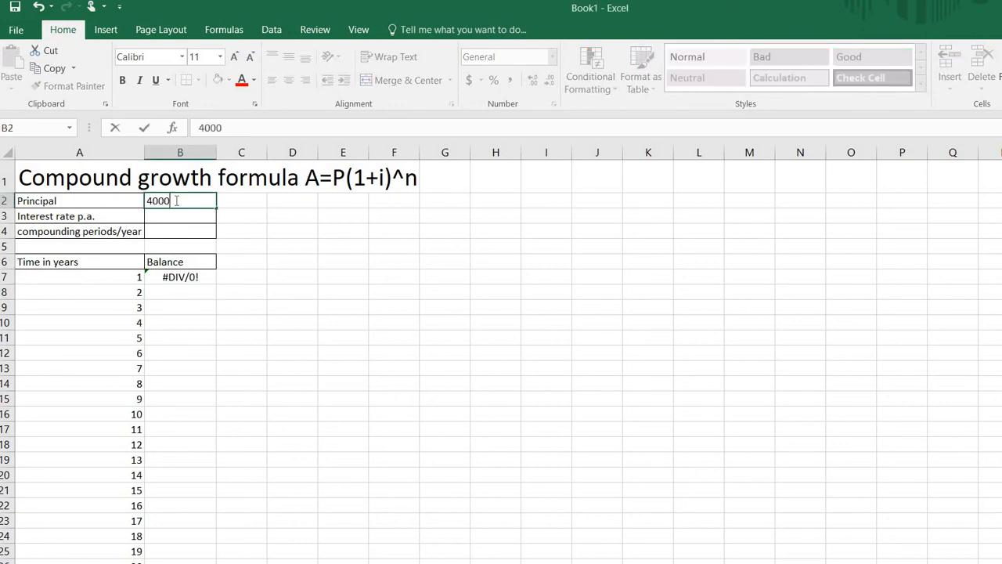
click(180, 215)
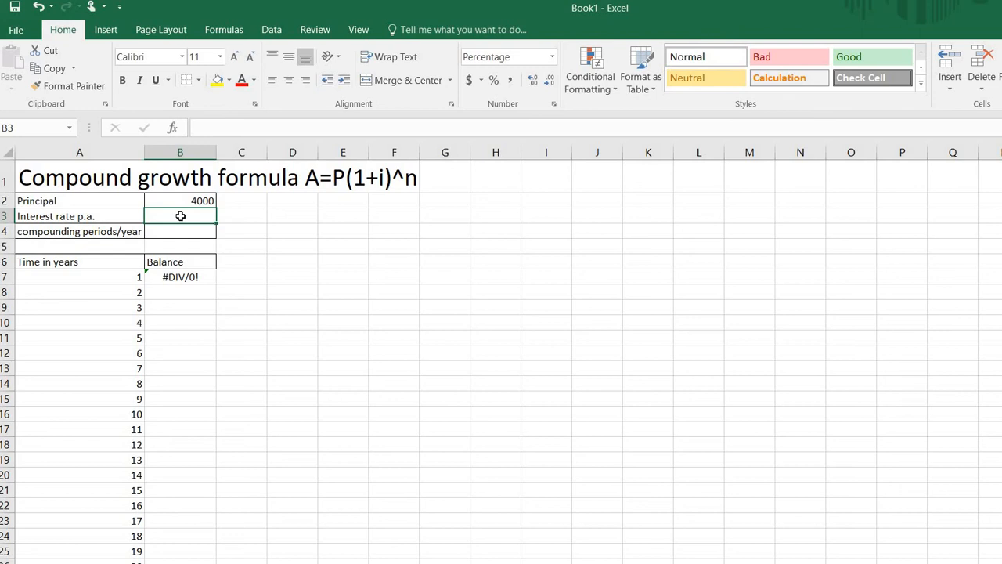
text(3.2)
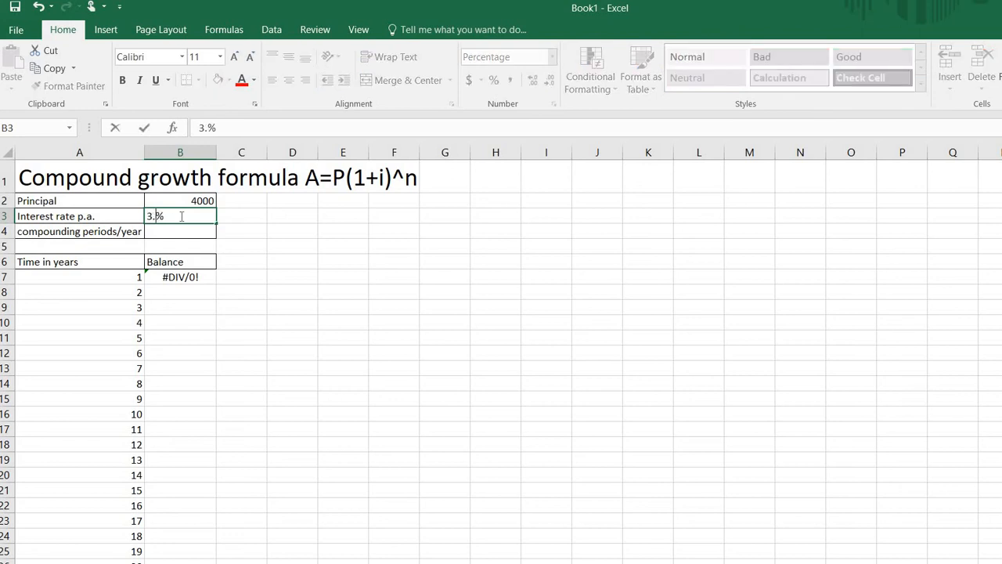
click(166, 228)
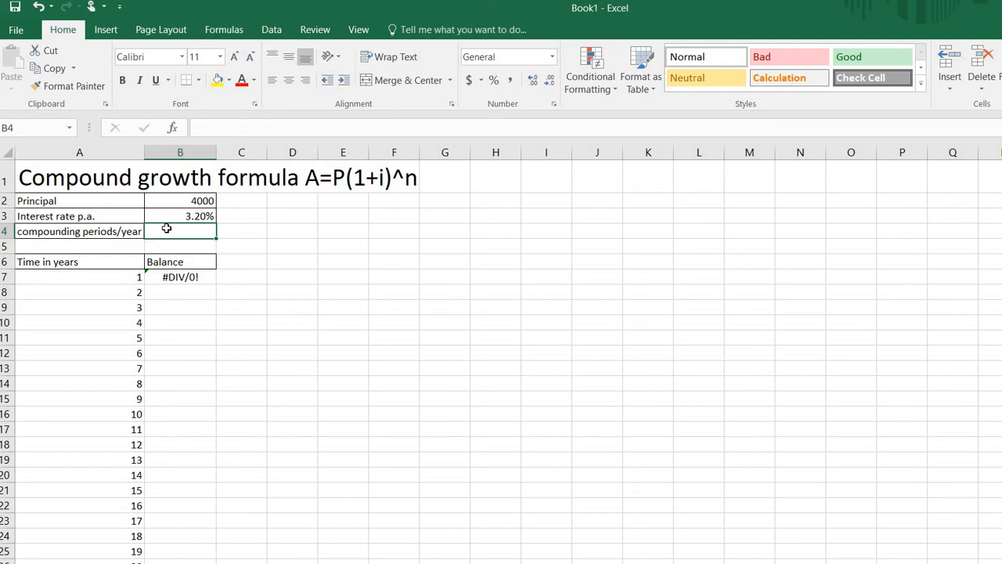
text(1)
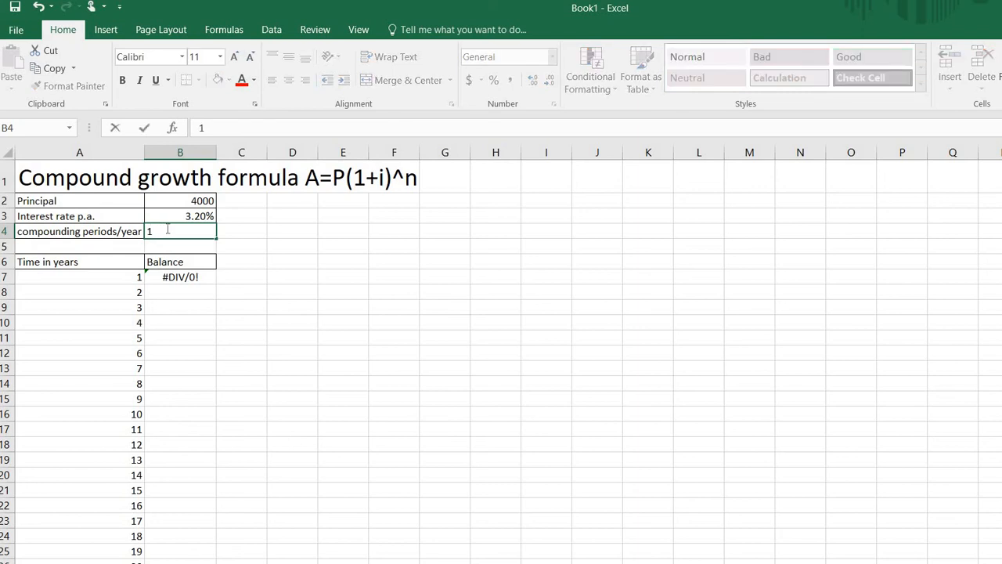
text(2)
key(Return)
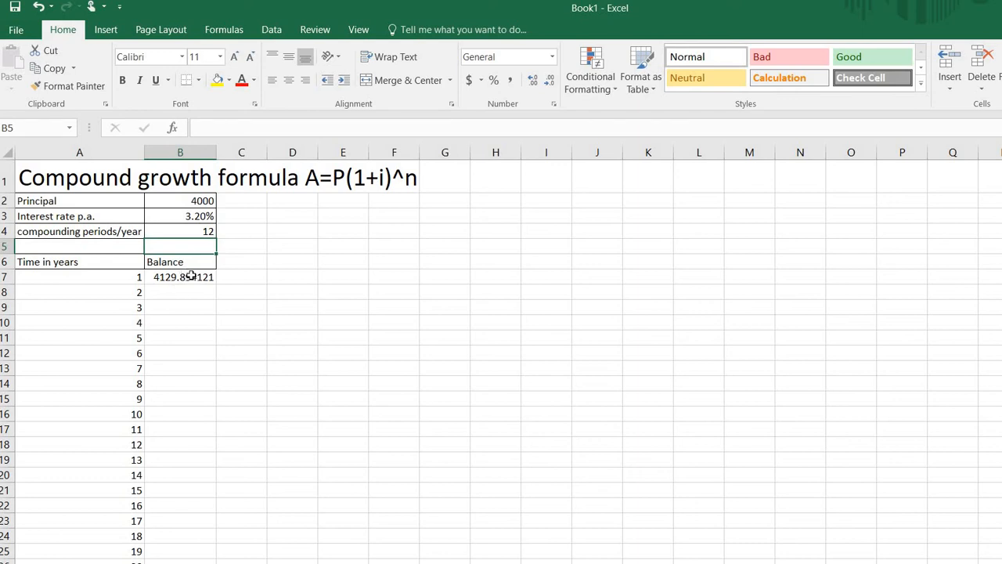
Step: Format the Balance column cells from B7 downward as Currency with two decimal places and the $ symbol
click(190, 275)
drag(190, 277, 191, 559)
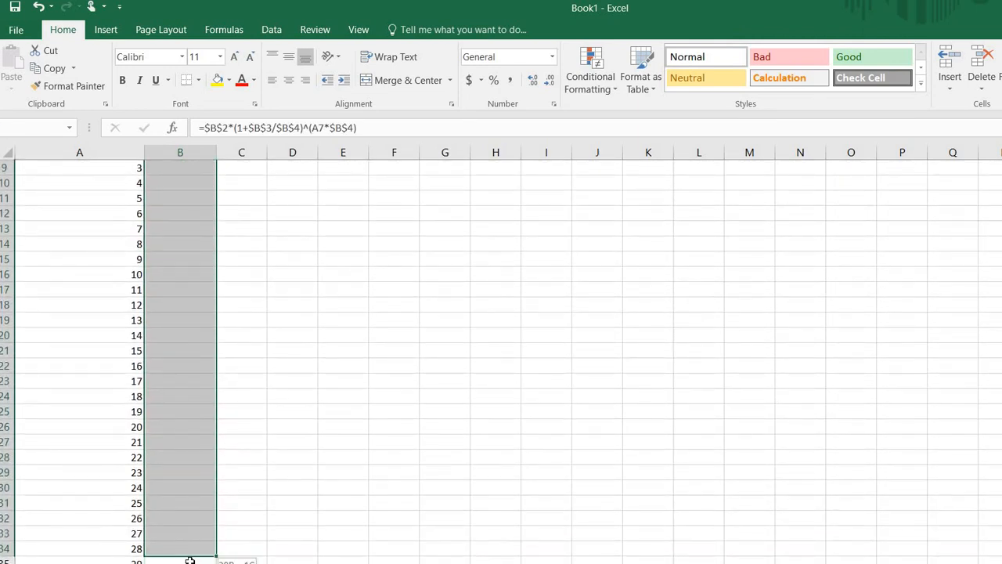
right_click(187, 509)
click(232, 441)
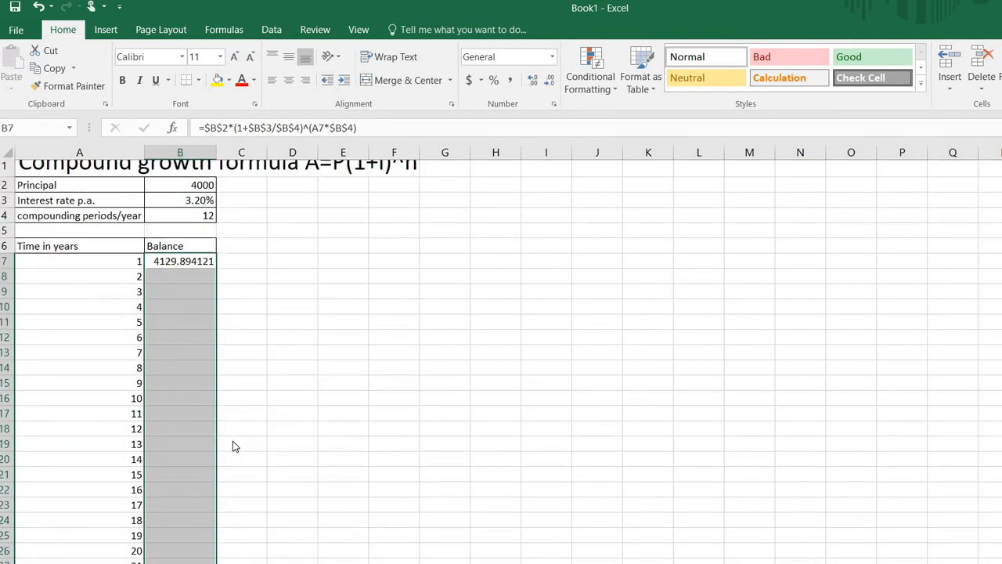
click(49, 280)
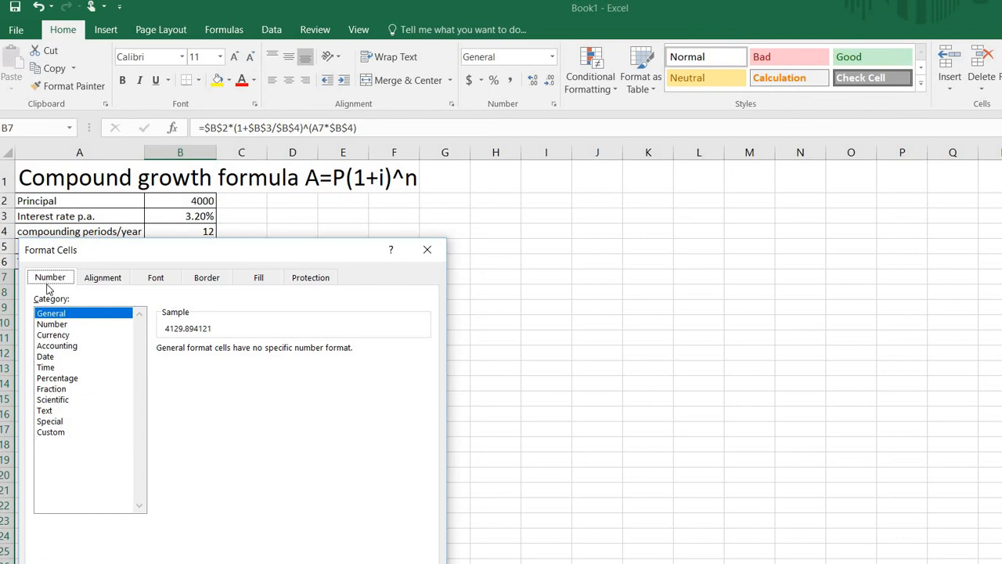
click(52, 336)
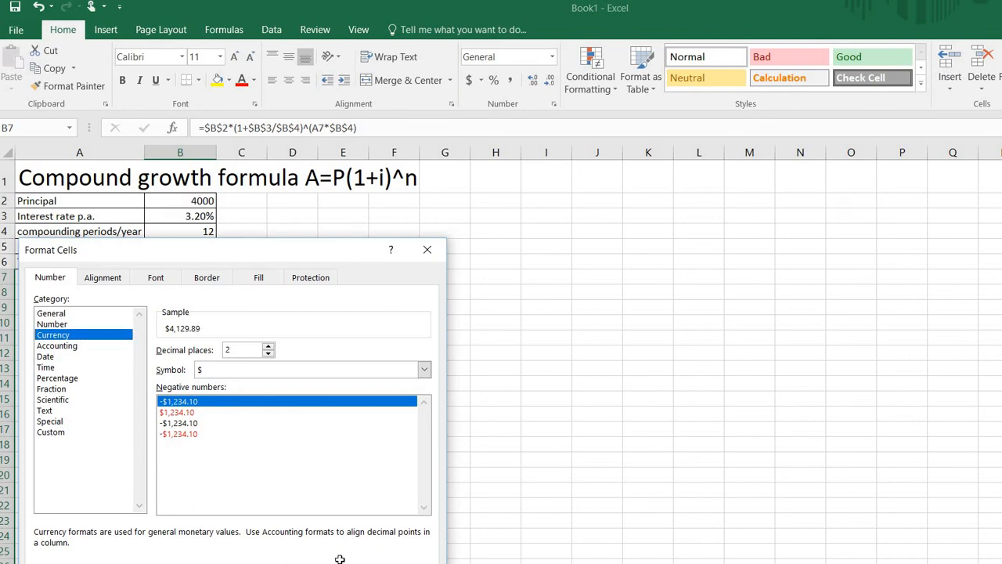
key(Return)
click(56, 532)
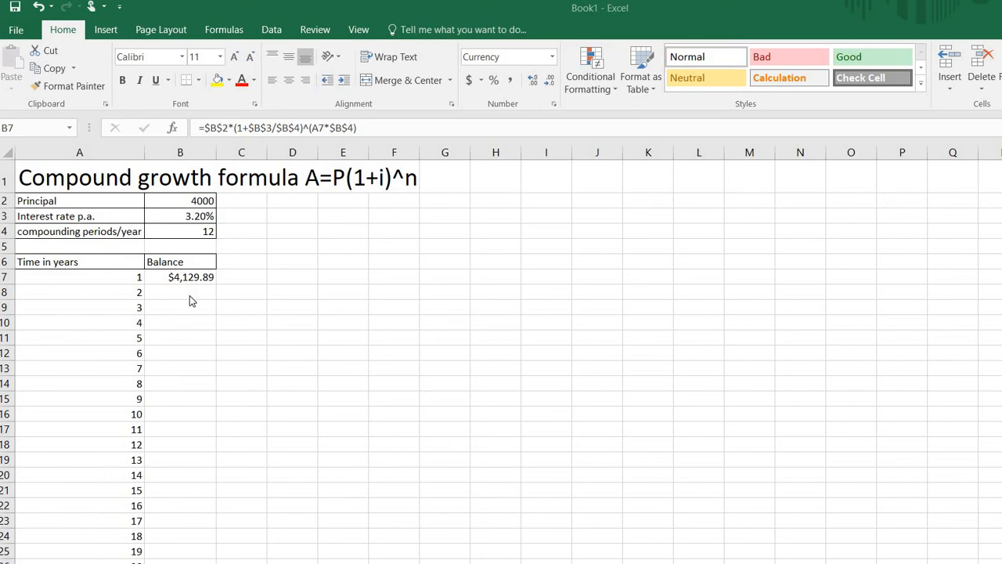
Step: Copy the balance formula from B7 down the Balance column alongside the listed years
key(ctrl+shift+Down)
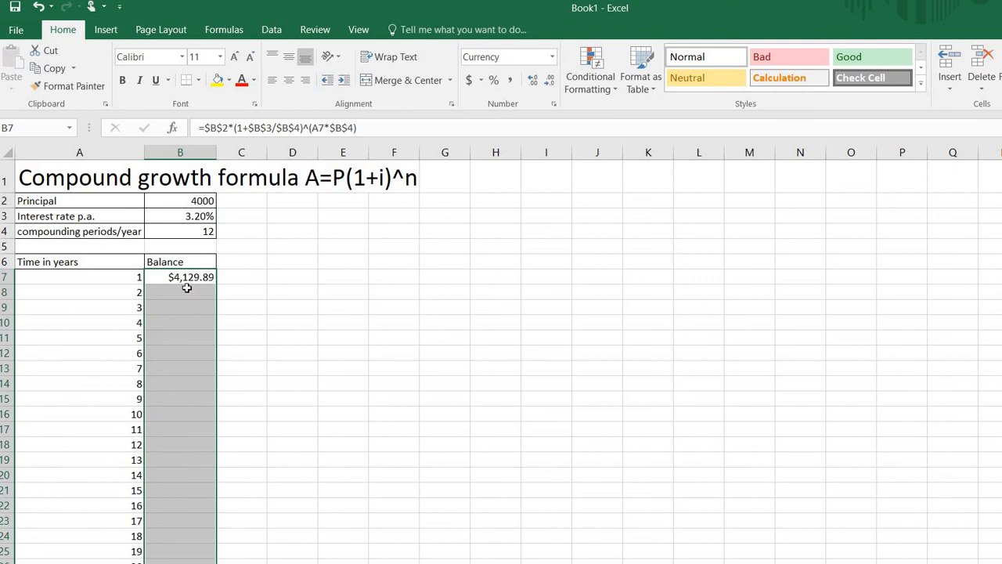
click(210, 290)
click(205, 278)
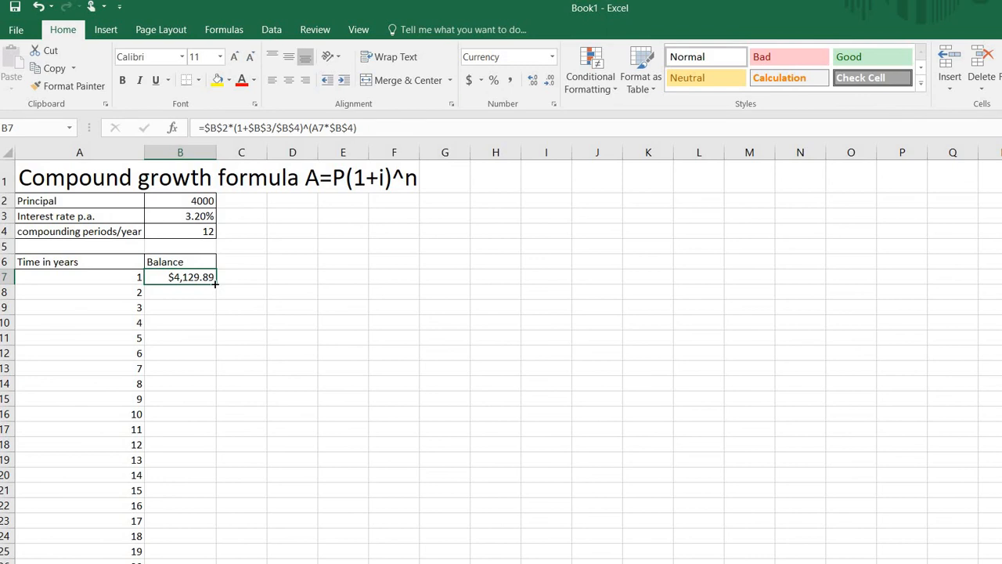
drag(214, 289, 209, 555)
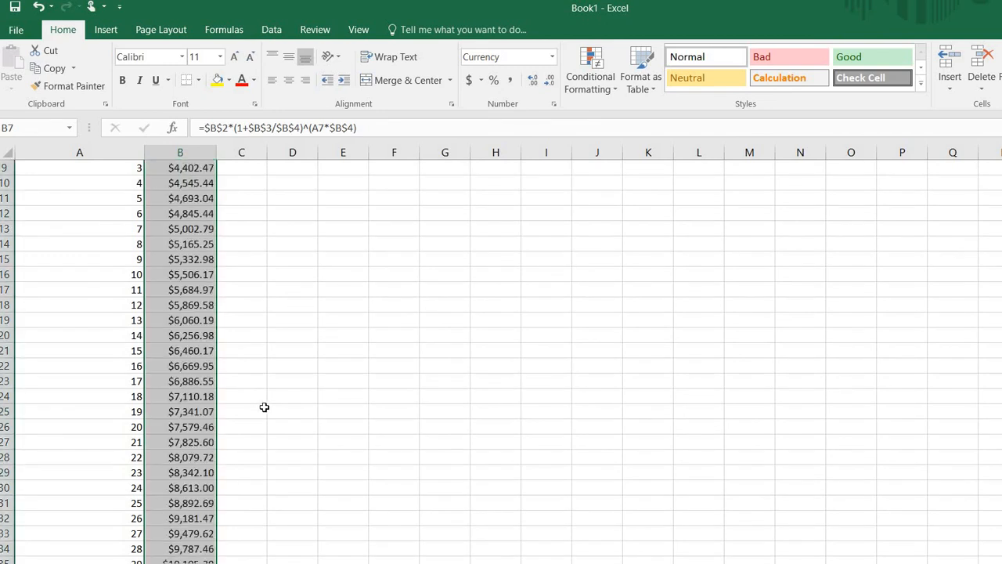
scroll(265, 407, up, 3)
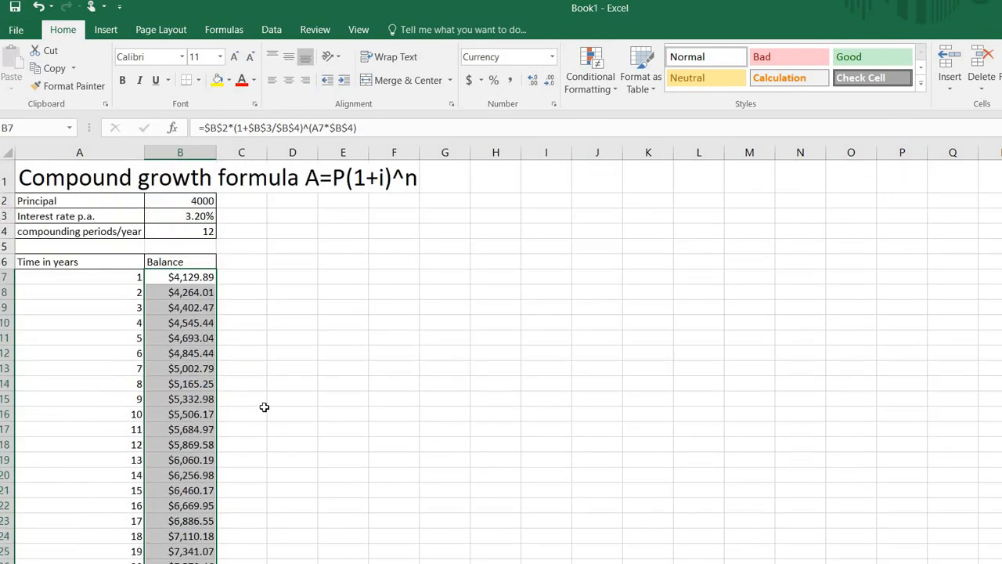
click(199, 277)
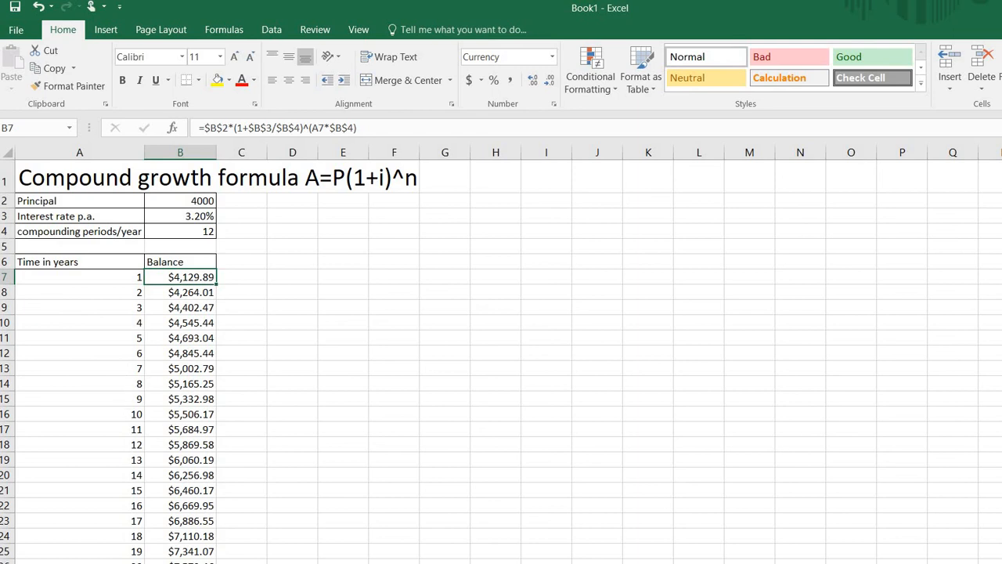
click(699, 369)
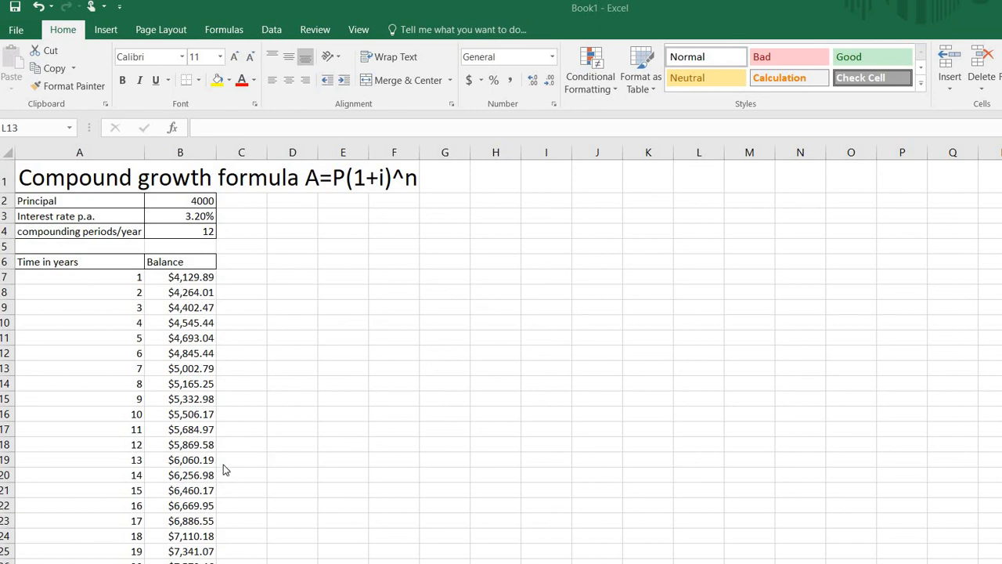
Step: Insert a basic 2-D line chart of the Balance values from B7 downward and enlarge it slightly
click(186, 276)
drag(187, 276, 210, 563)
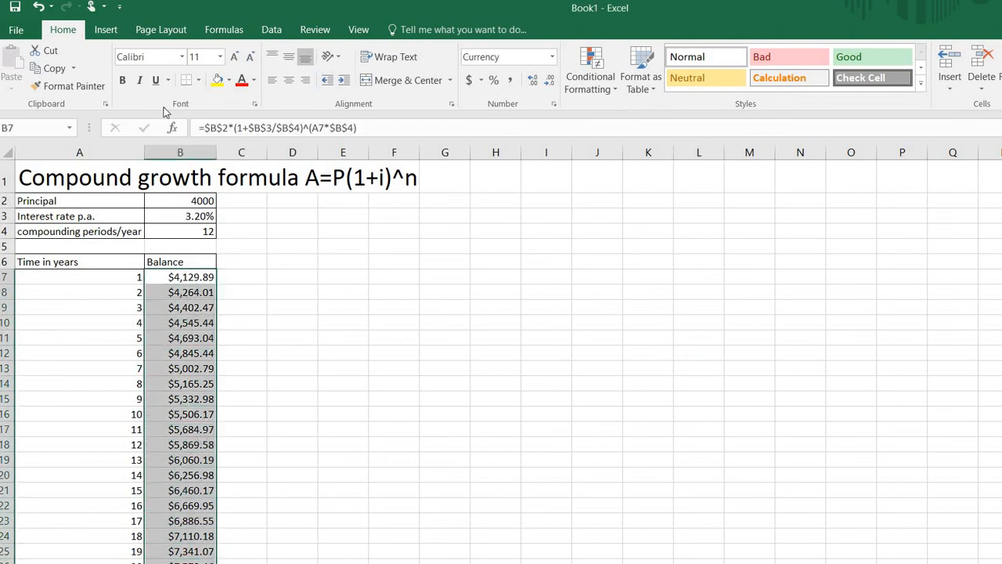
click(106, 29)
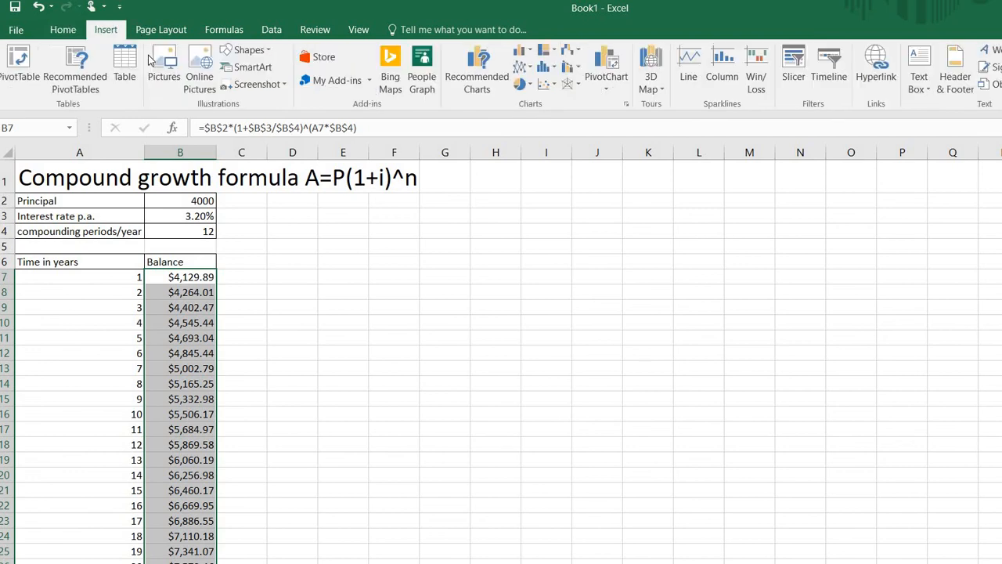
click(522, 69)
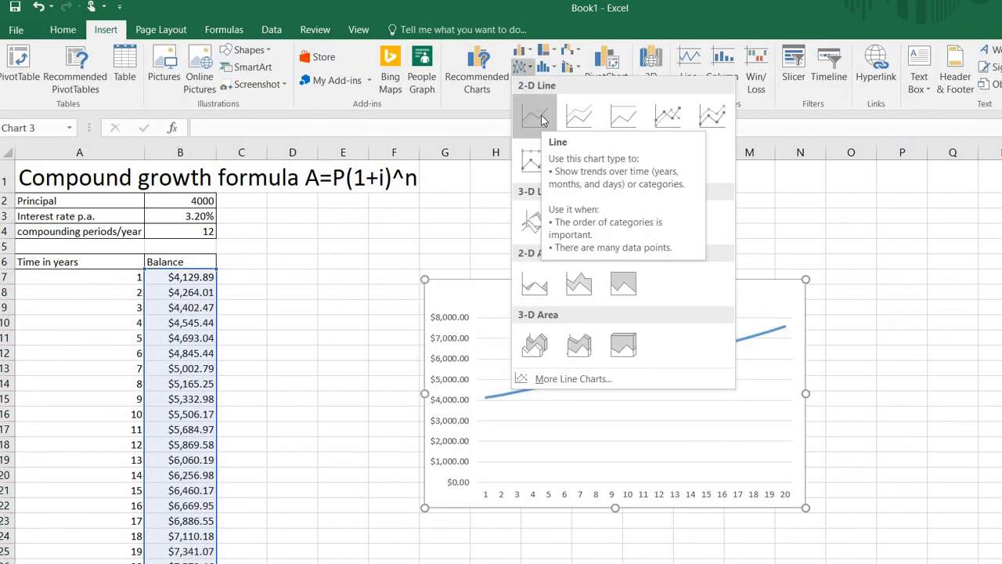
click(541, 115)
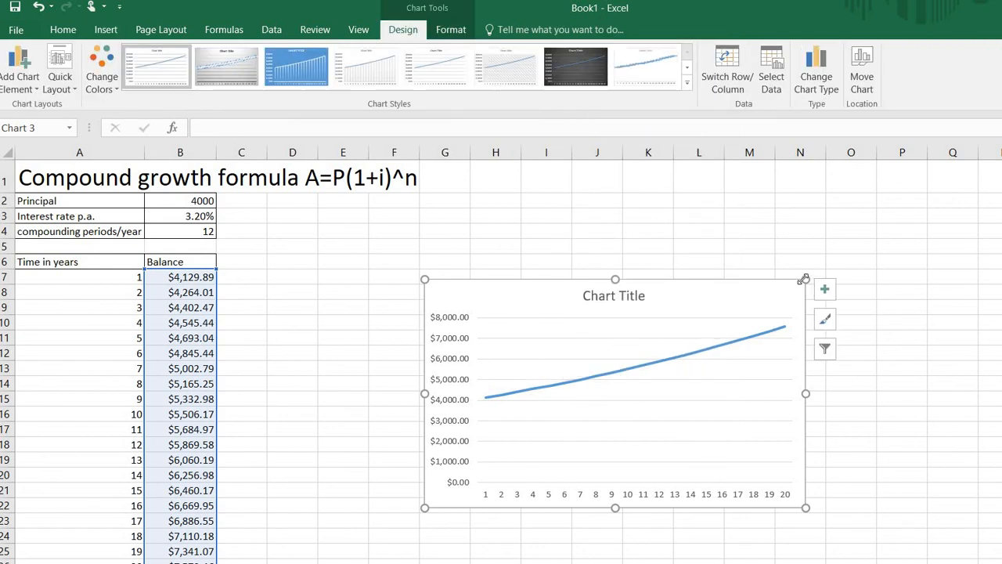
drag(806, 280, 845, 245)
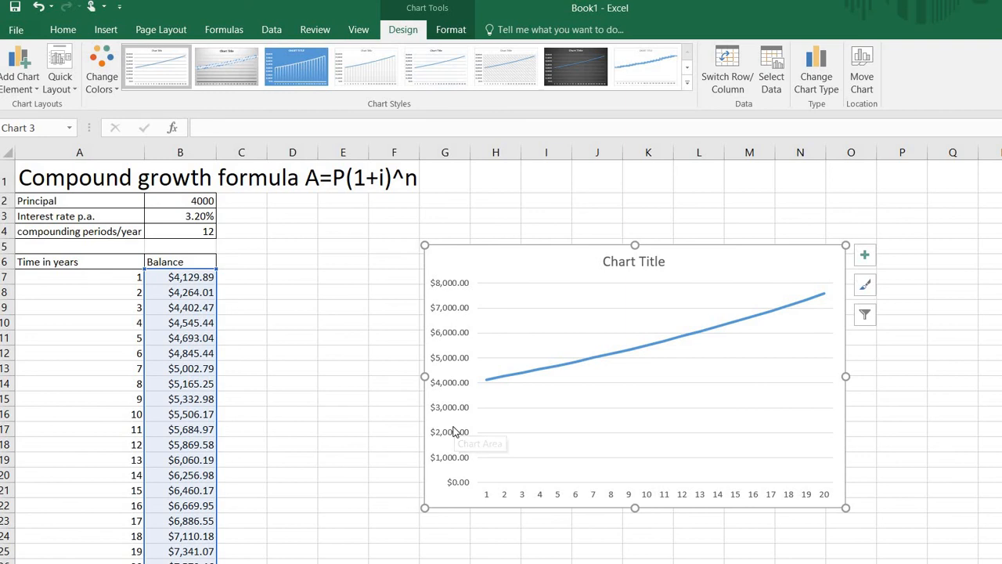
Step: Show the list of chart elements and add minor gridlines to the line chart's vertical value axis
click(866, 256)
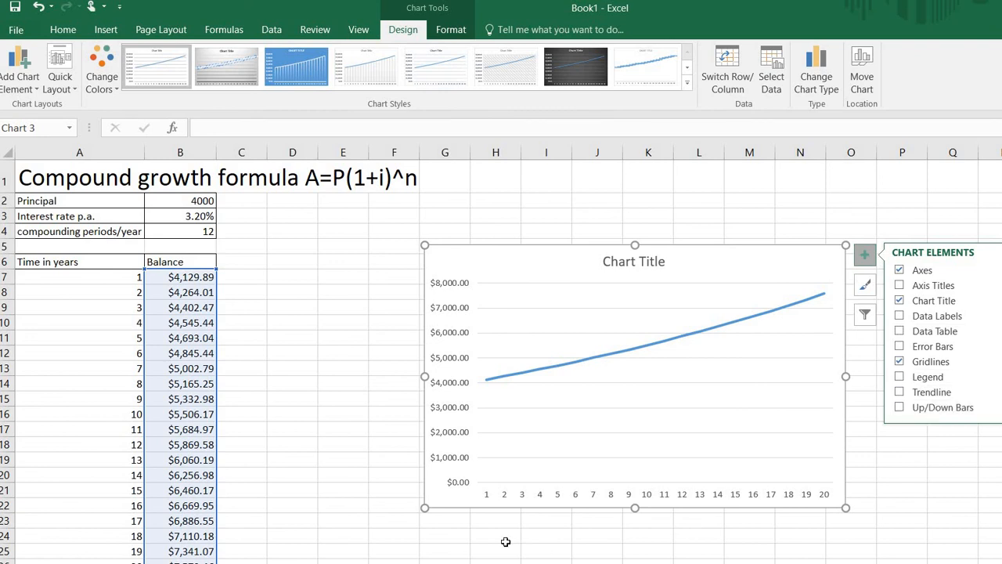
click(463, 441)
right_click(463, 439)
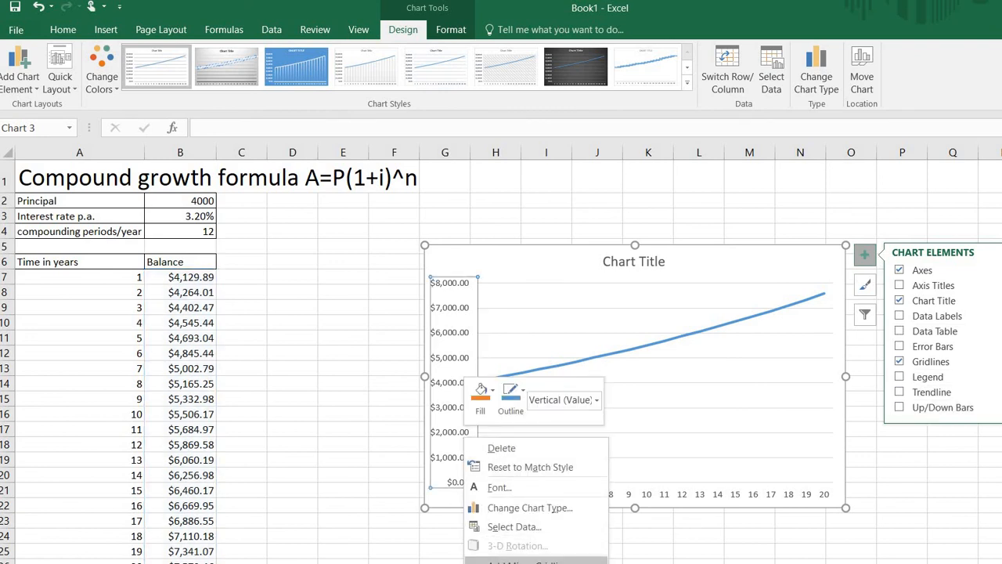
click(497, 560)
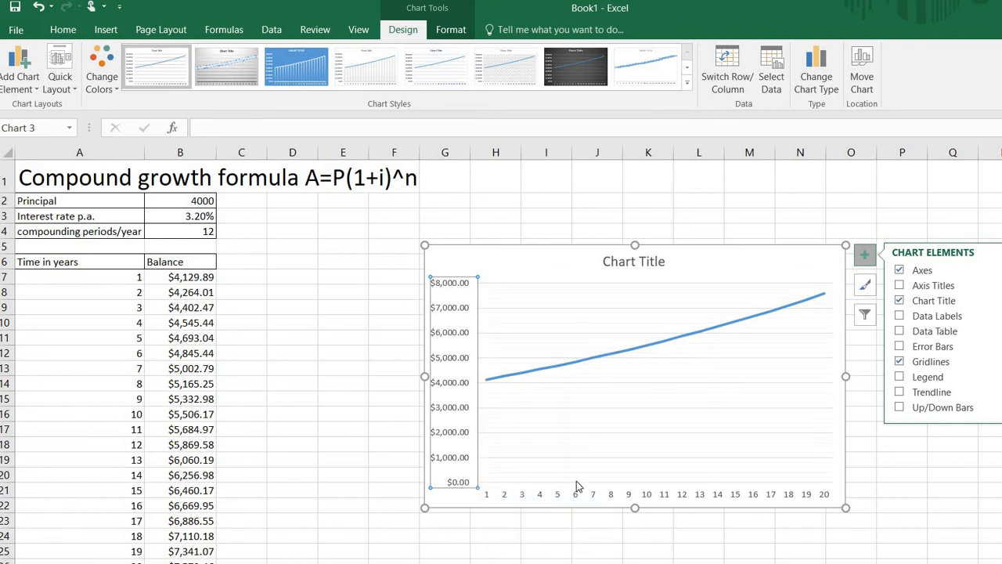
right_click(534, 498)
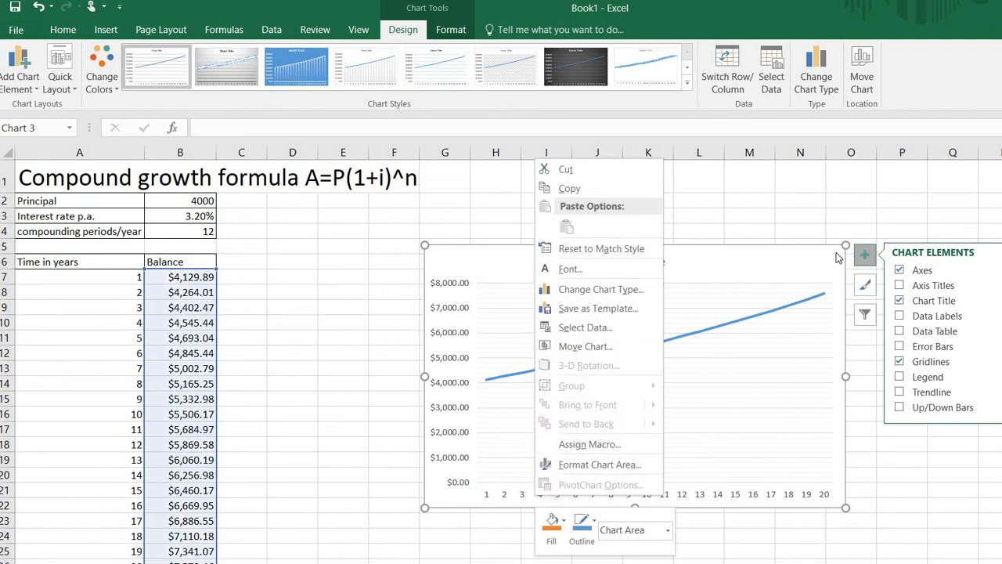
key(Escape)
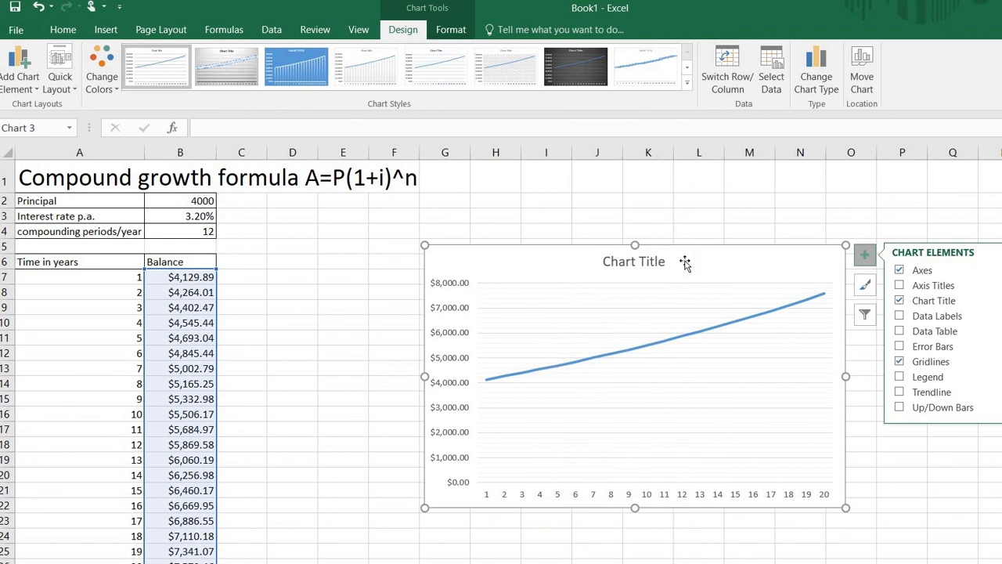